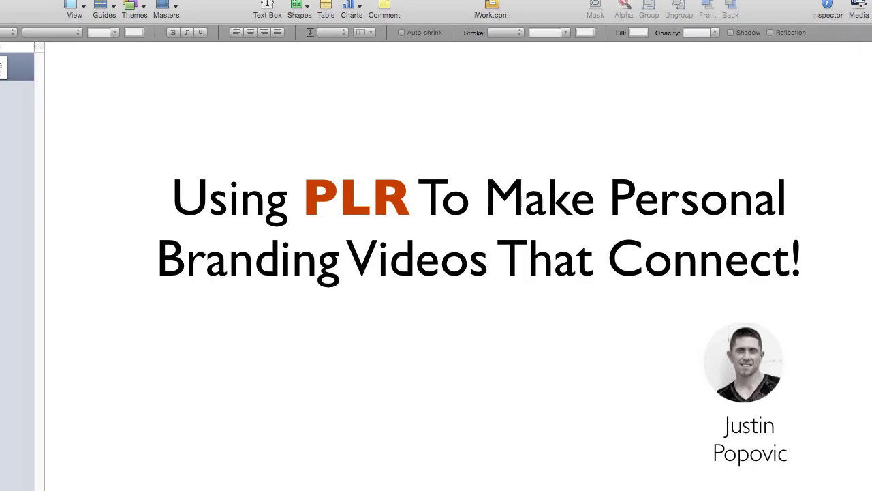
- Bring the TextEdit video-plan notes up in front of the Keynote title slide
{"action": "left_click", "coordinate": [179, 243]}
{"action": "left_click", "coordinate": [185, 235]}
- Widen the notes window and add a 'SWAY - PLR' heading above the plan
{"action": "left_click_drag", "start_coordinate": [583, 462], "coordinate": [760, 490]}
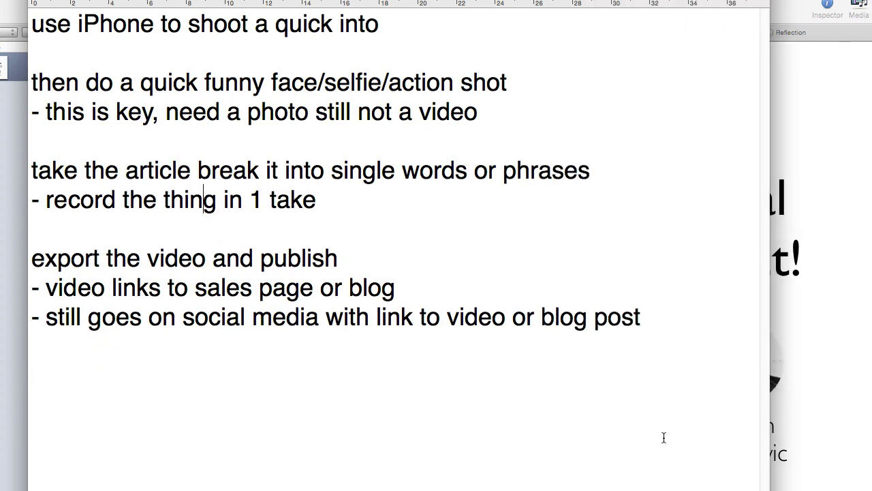
{"action": "triple_click", "coordinate": [284, 54]}
{"action": "left_click", "coordinate": [83, 24]}
{"action": "left_click", "coordinate": [33, 25]}
{"action": "key", "text": "Return"}
{"action": "key", "text": "Return"}
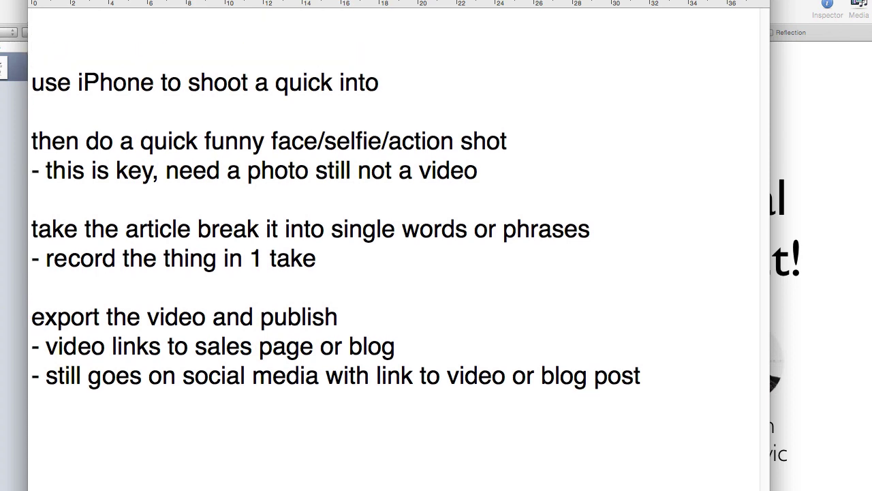
{"action": "type", "text": "SWAY"}
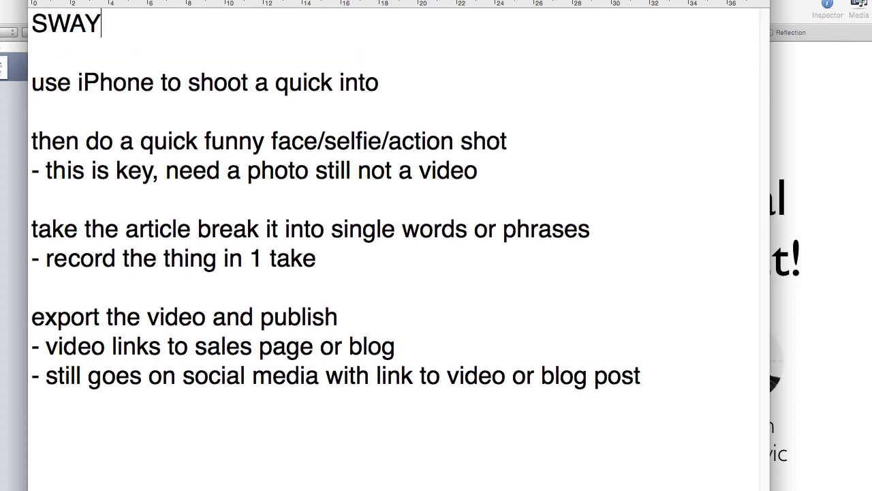
{"action": "type", "text": " - PLR"}
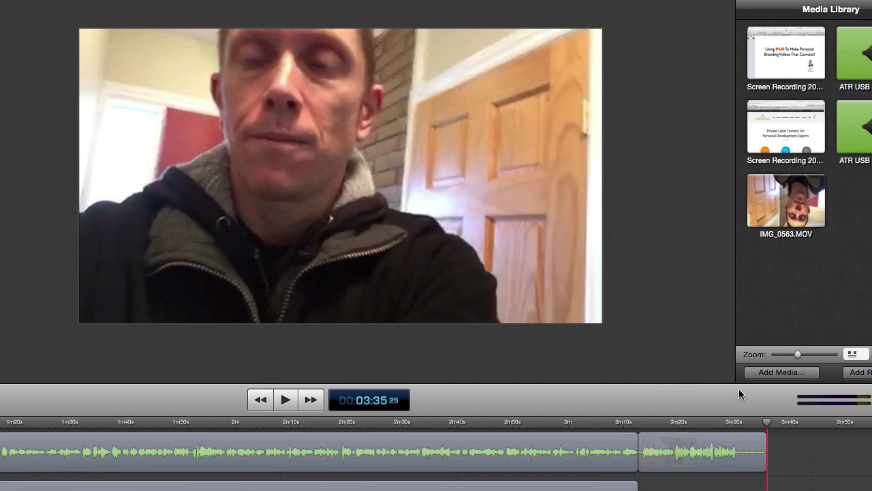
{"action": "left_click", "coordinate": [674, 423]}
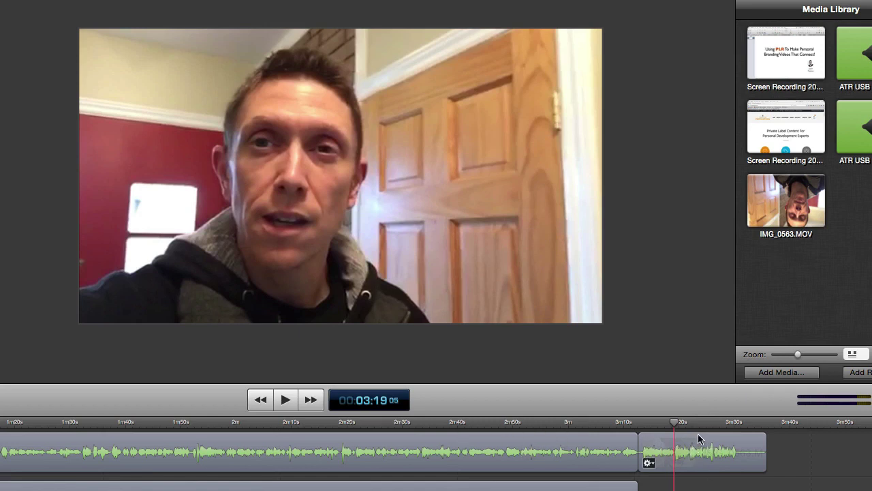
{"action": "left_click", "coordinate": [720, 424]}
{"action": "left_click", "coordinate": [738, 424]}
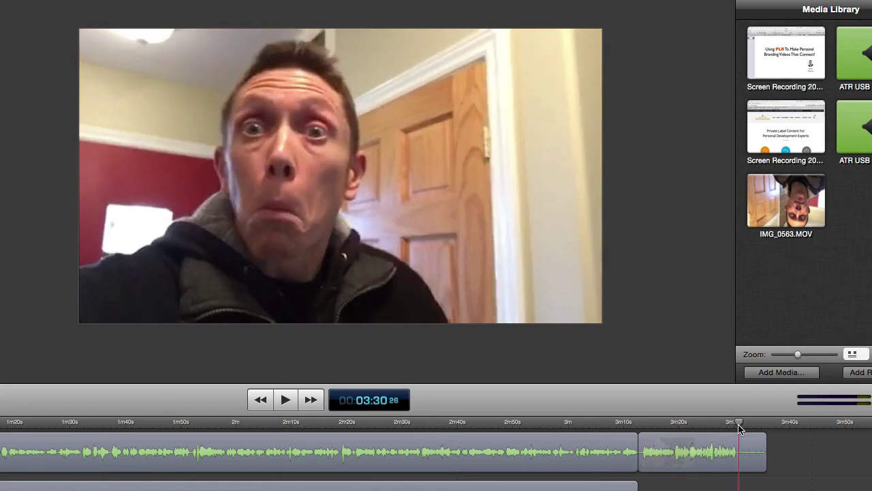
{"action": "left_click", "coordinate": [745, 424]}
{"action": "left_click", "coordinate": [744, 424]}
{"action": "left_click", "coordinate": [750, 424]}
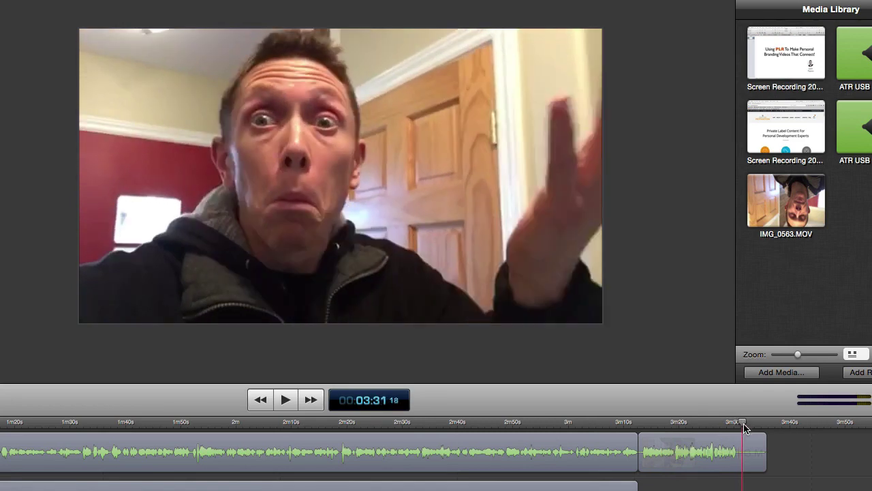
{"action": "left_click", "coordinate": [749, 424]}
{"action": "left_click", "coordinate": [748, 424]}
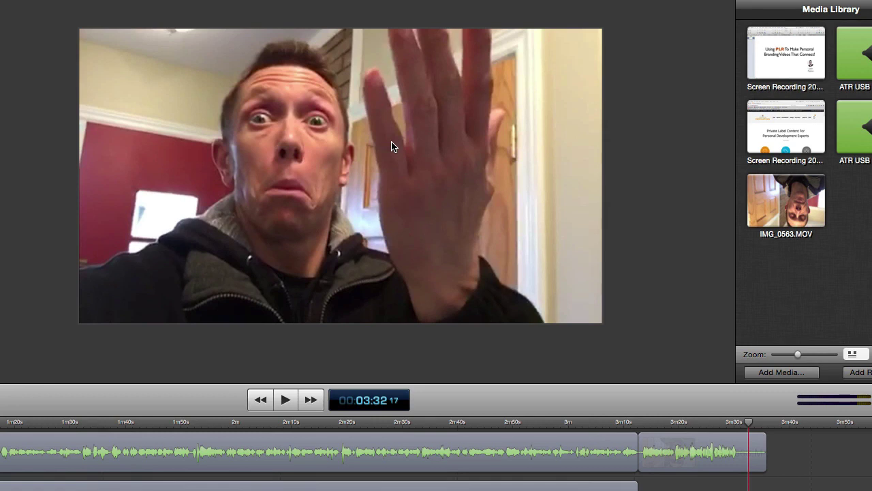
{"action": "left_click", "coordinate": [712, 423]}
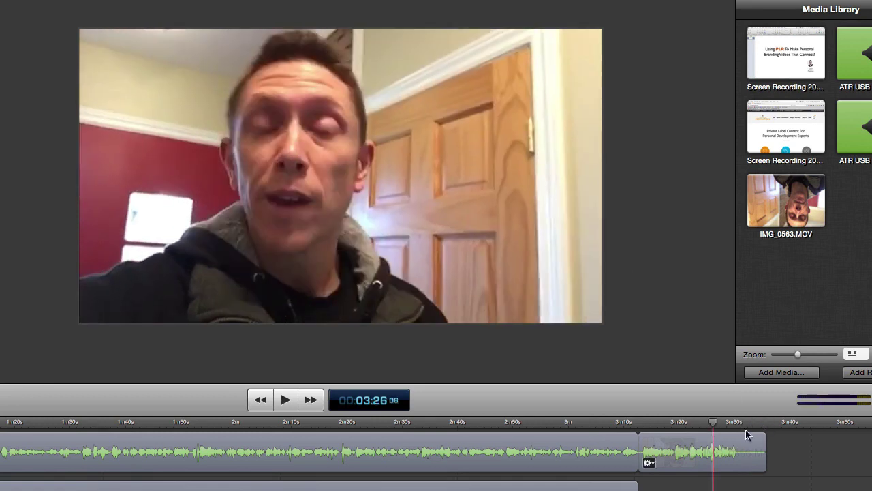
{"action": "left_click", "coordinate": [718, 423]}
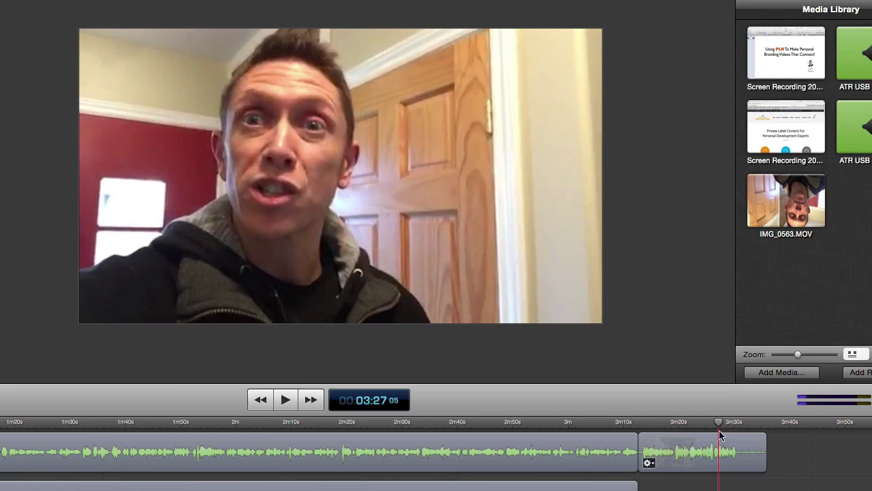
{"action": "left_click_drag", "start_coordinate": [720, 421], "coordinate": [777, 423]}
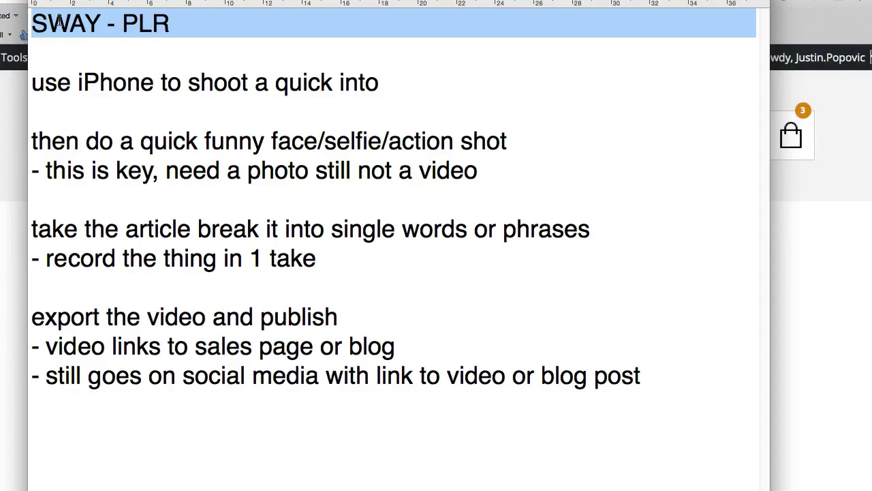
- Bold the 'SWAY - PLR' heading, then switch over to Finder
{"action": "key", "text": "super+b"}
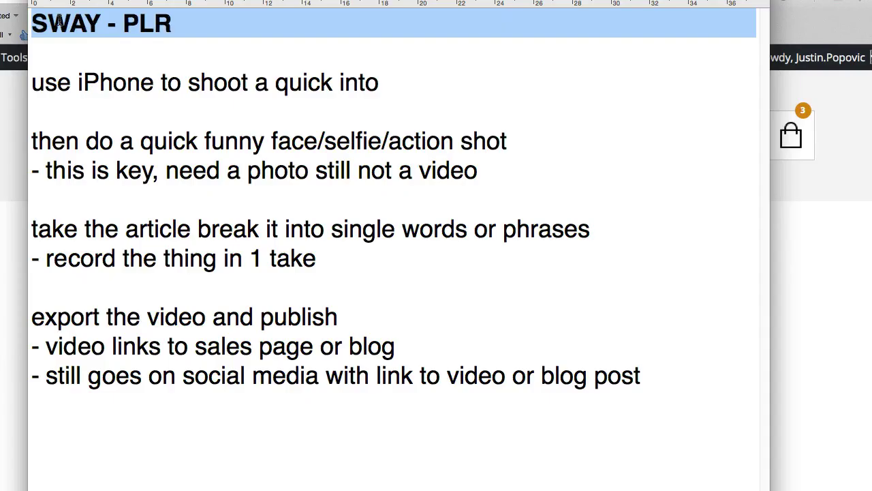
{"action": "left_click", "coordinate": [132, 42]}
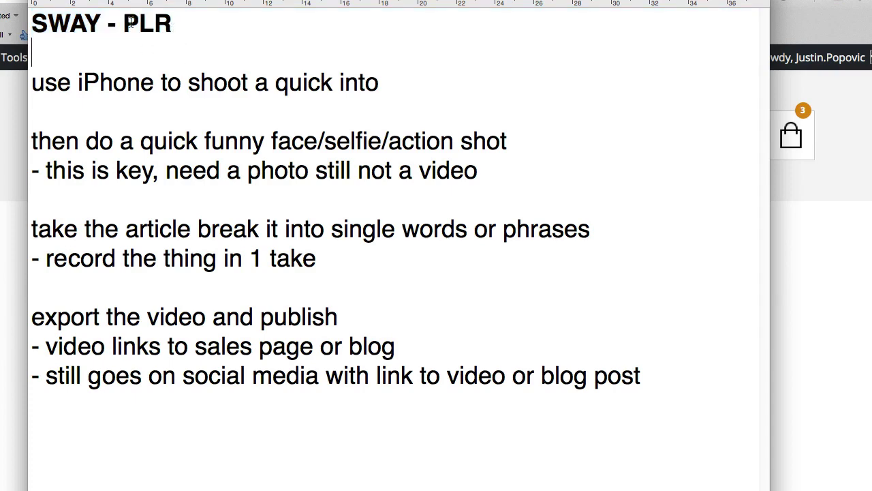
{"action": "key", "text": "super+Tab"}
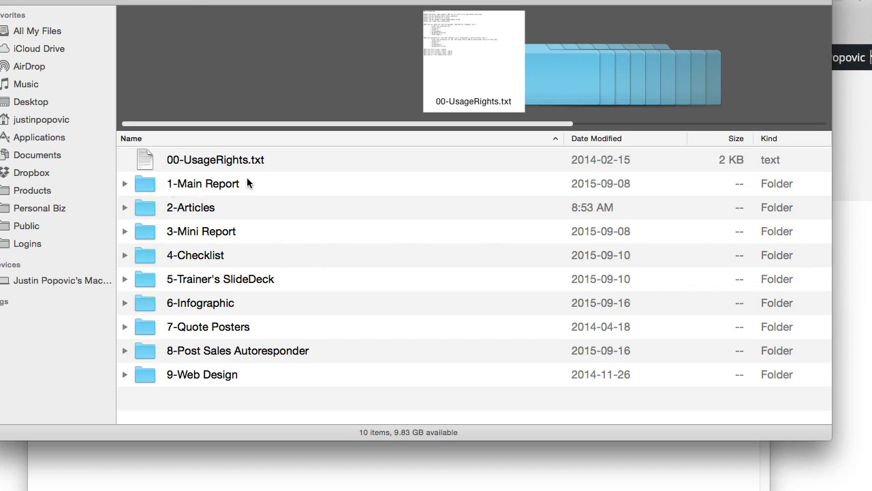
- Open 'What is Social Media Influence.txt' from the 2-Articles folder and move its window up
{"action": "left_click", "coordinate": [171, 207]}
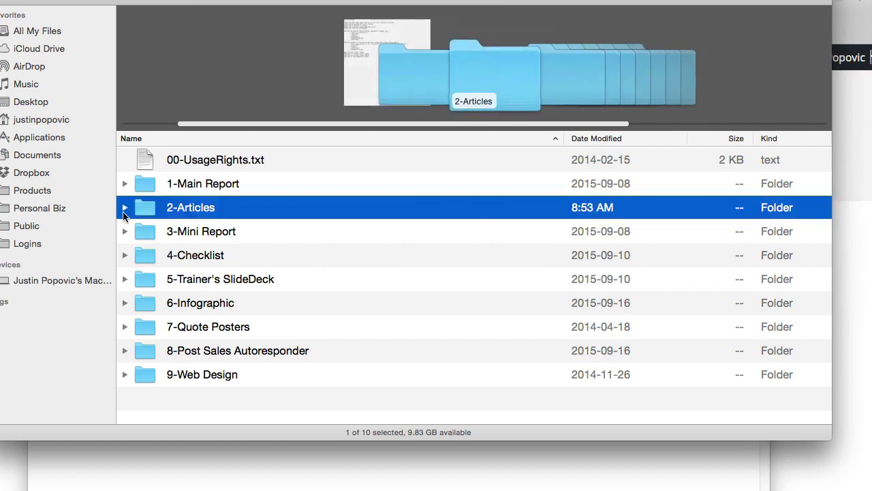
{"action": "left_click", "coordinate": [125, 207]}
{"action": "scroll", "coordinate": [232, 231], "scroll_direction": "down", "scroll_amount": 5}
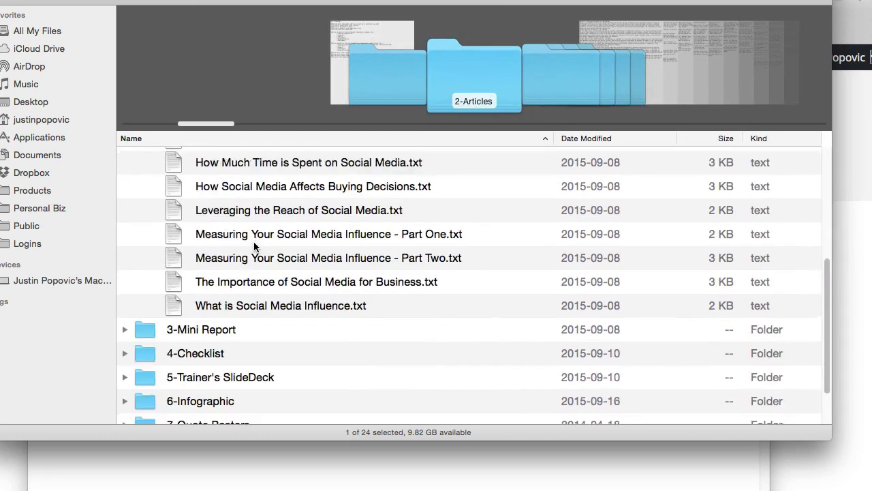
{"action": "scroll", "coordinate": [245, 242], "scroll_direction": "up", "scroll_amount": 5}
{"action": "scroll", "coordinate": [239, 245], "scroll_direction": "down", "scroll_amount": 5}
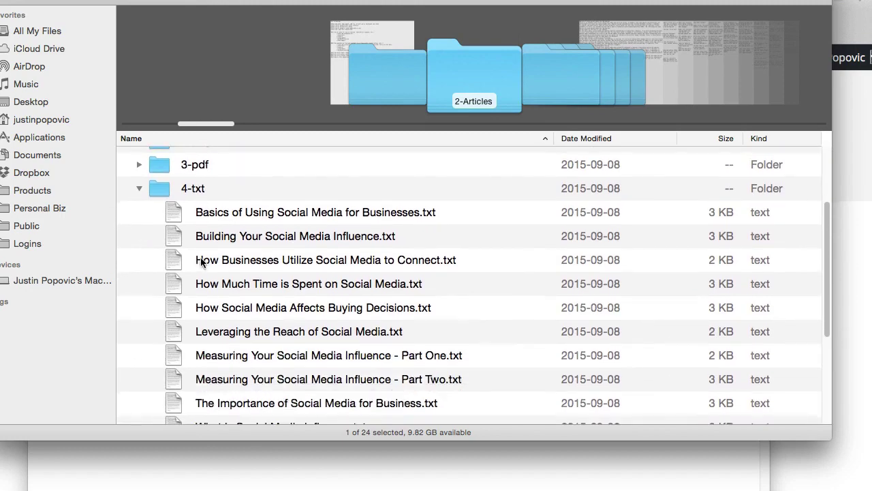
{"action": "scroll", "coordinate": [238, 269], "scroll_direction": "down", "scroll_amount": 3}
{"action": "double_click", "coordinate": [277, 296]}
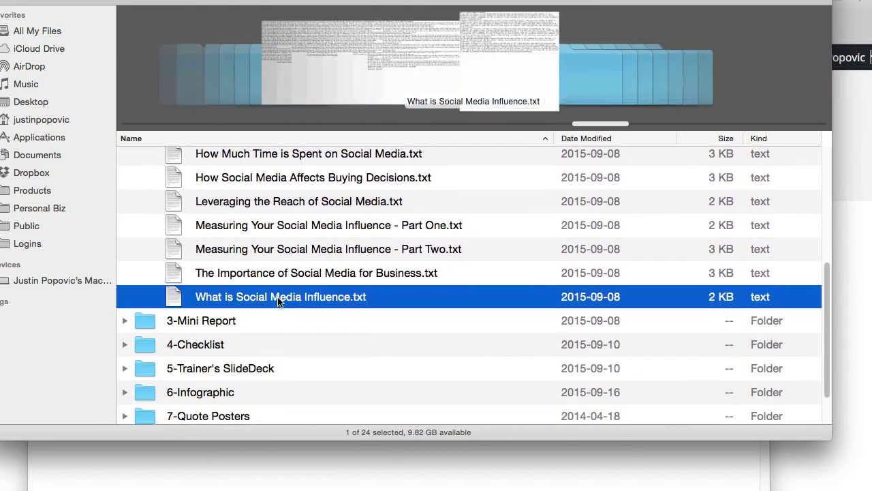
{"action": "left_click_drag", "start_coordinate": [286, 140], "coordinate": [296, 49]}
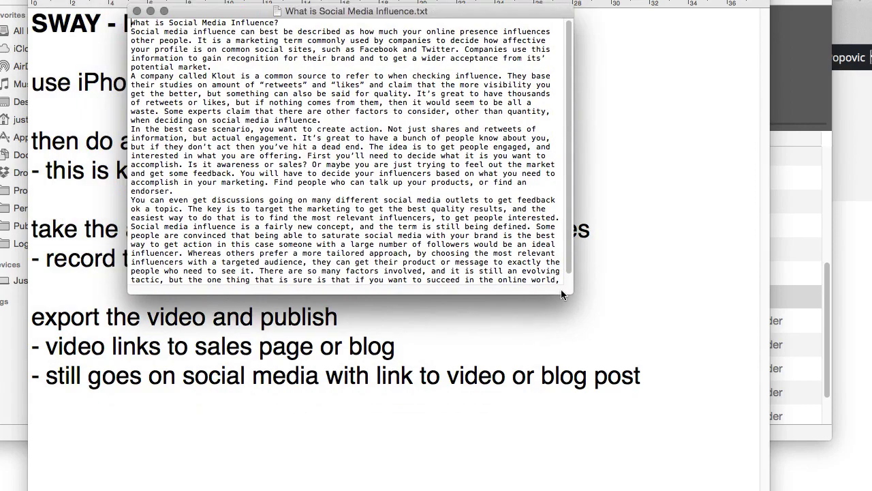
- Widen the article window, enlarge its text, and add blank lines between paragraphs
{"action": "left_click_drag", "start_coordinate": [571, 292], "coordinate": [787, 490]}
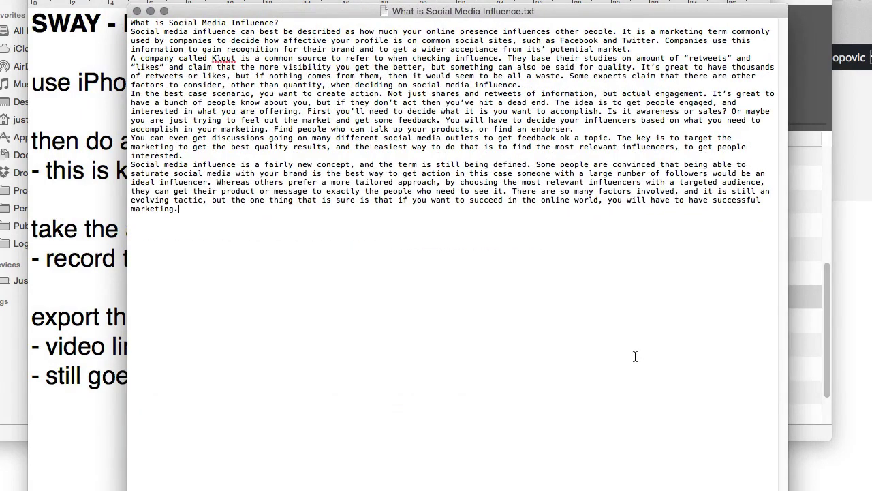
{"action": "key", "text": "super+a"}
{"action": "key", "text": "super+plus"}
{"action": "key", "text": "super+plus"}
{"action": "key", "text": "super+plus"}
{"action": "key", "text": "super+plus"}
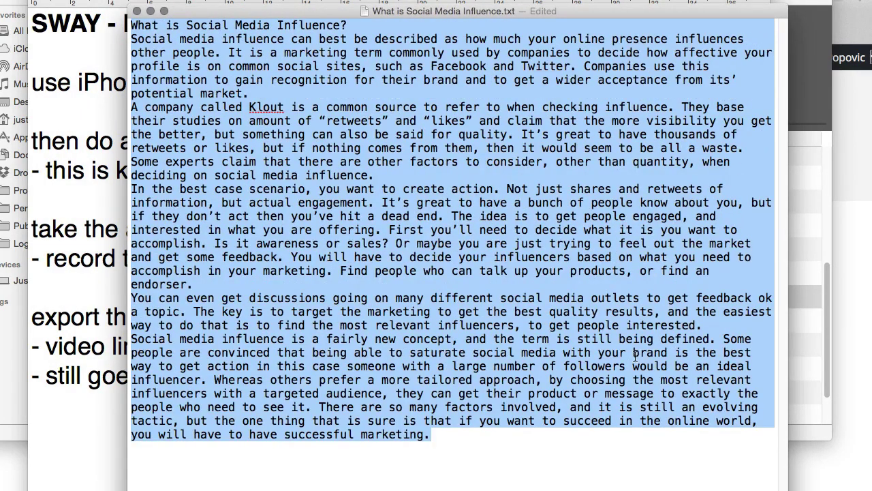
{"action": "left_click", "coordinate": [465, 216]}
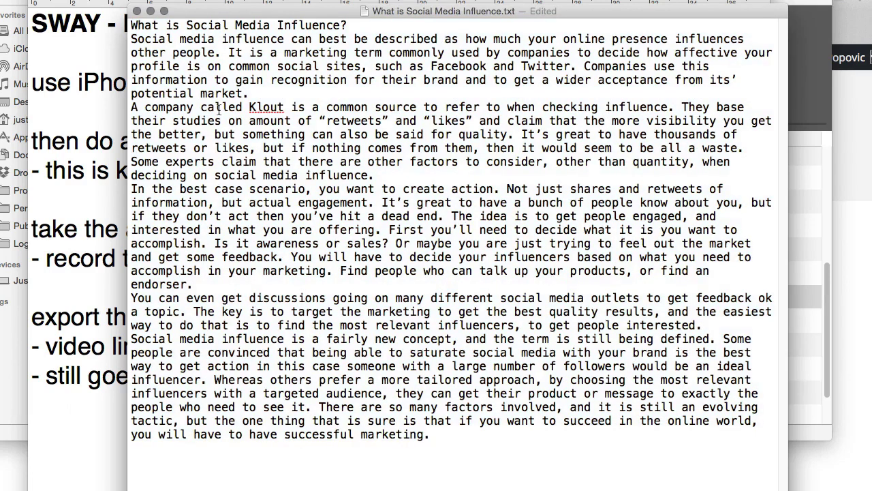
{"action": "key", "text": "Return"}
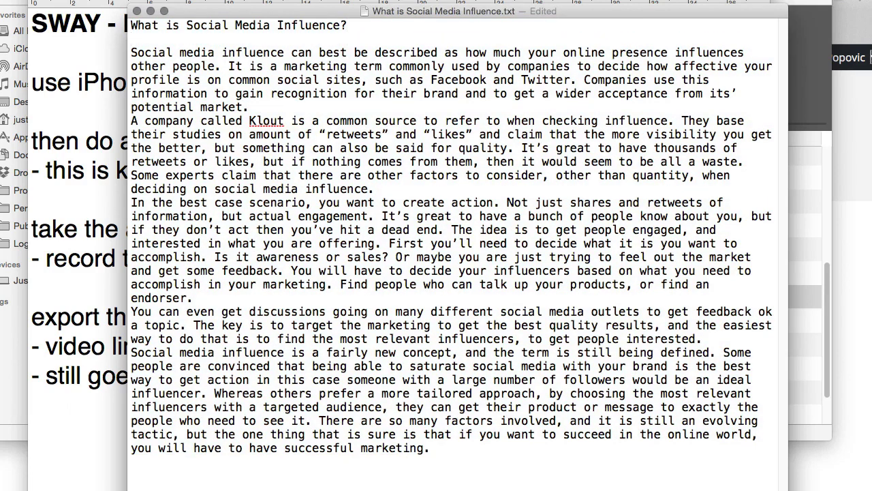
{"action": "key", "text": "Return"}
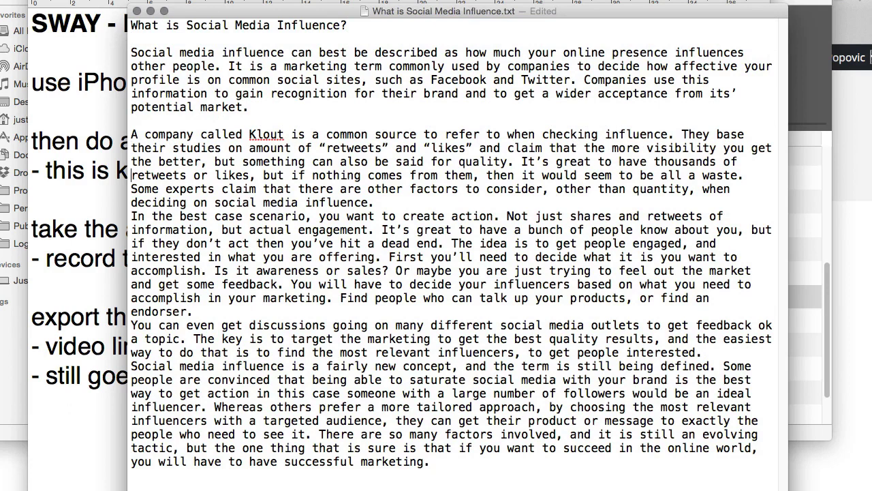
{"action": "key", "text": "Return"}
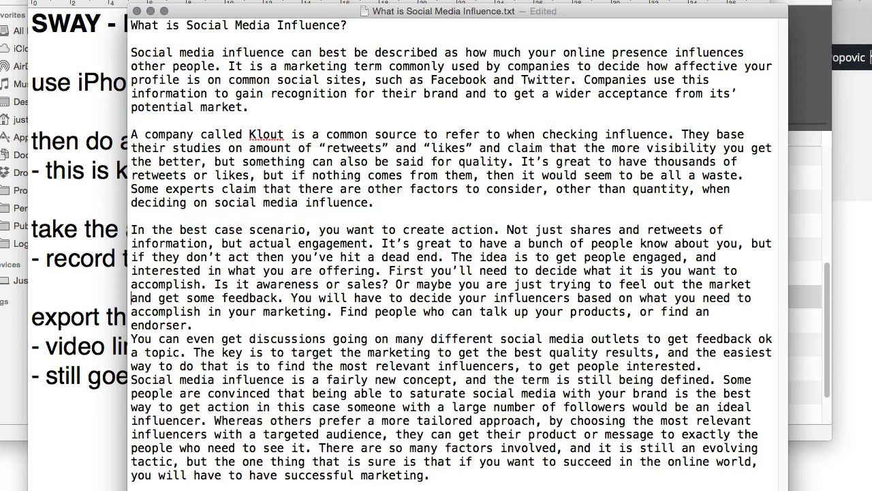
{"action": "key", "text": "Return"}
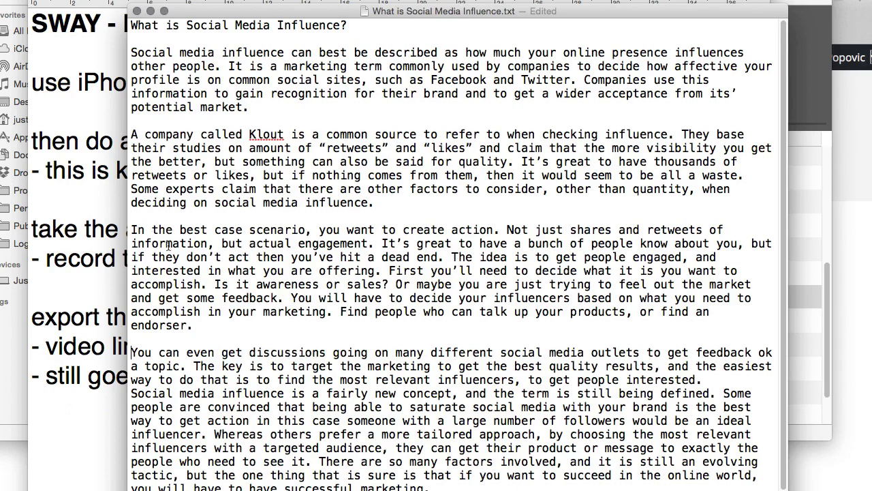
- Split the text starting "First you'll need…" into its own paragraph
{"action": "left_click_drag", "start_coordinate": [363, 29], "coordinate": [122, 26]}
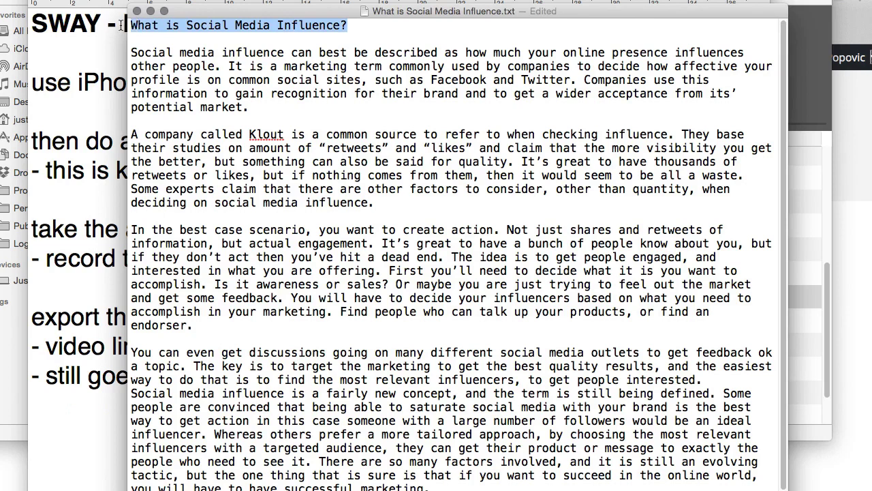
{"action": "left_click", "coordinate": [266, 96]}
{"action": "triple_click", "coordinate": [267, 102]}
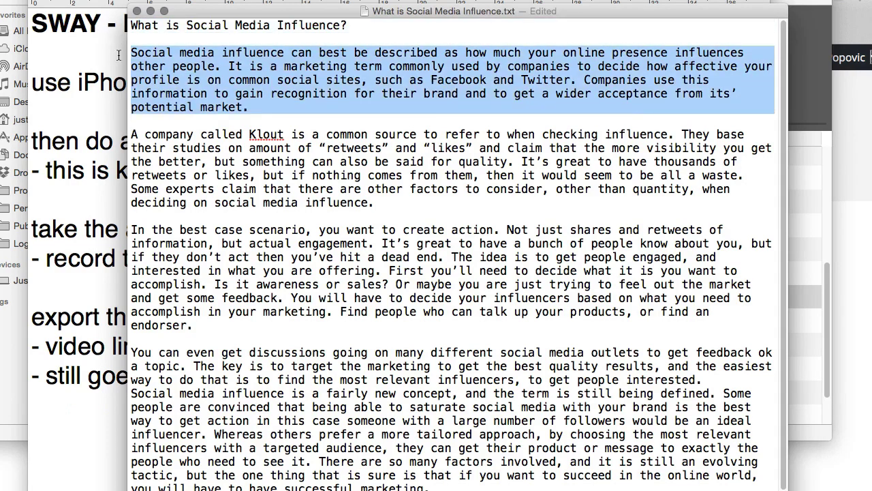
{"action": "left_click", "coordinate": [307, 147]}
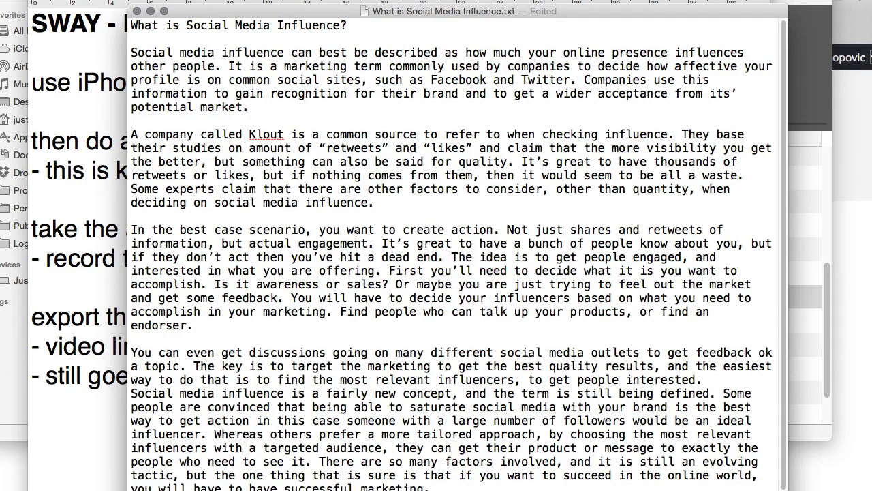
{"action": "left_click", "coordinate": [390, 271]}
{"action": "key", "text": "Return"}
{"action": "key", "text": "Return"}
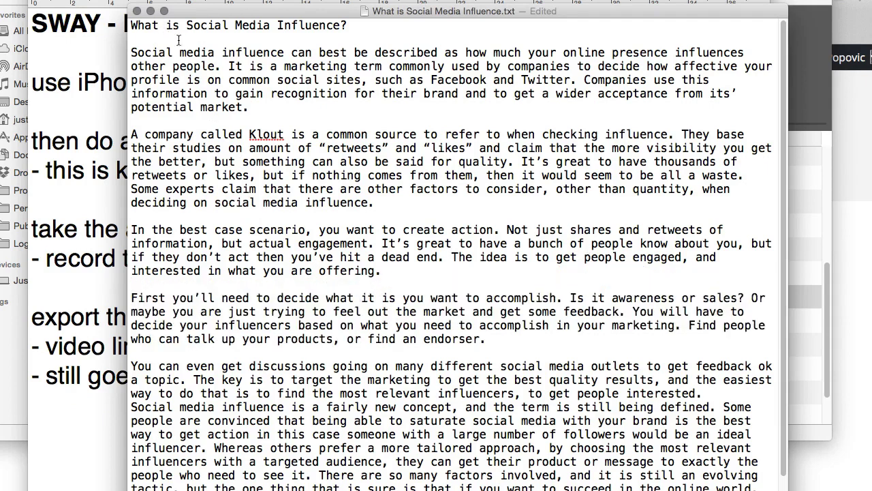
- Check each article paragraph by selecting it, then switch to Keynote
{"action": "triple_click", "coordinate": [206, 66]}
{"action": "triple_click", "coordinate": [214, 146]}
{"action": "double_click", "coordinate": [227, 232]}
{"action": "triple_click", "coordinate": [225, 236]}
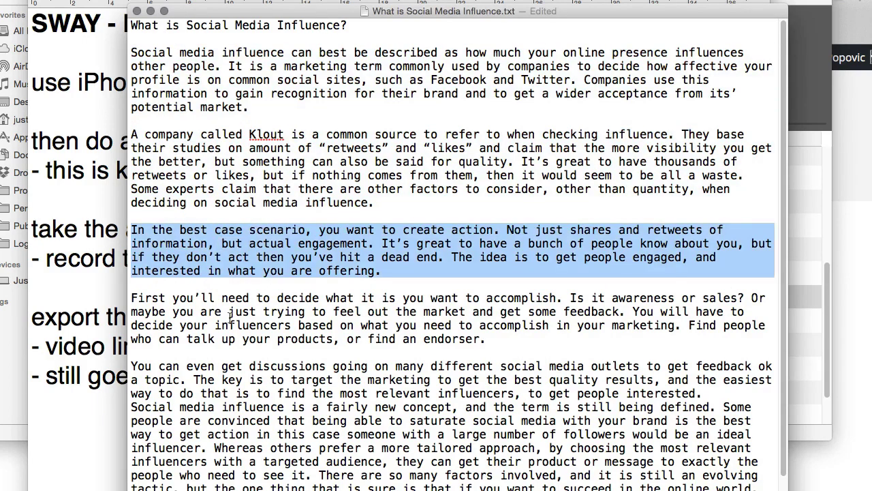
{"action": "triple_click", "coordinate": [231, 313]}
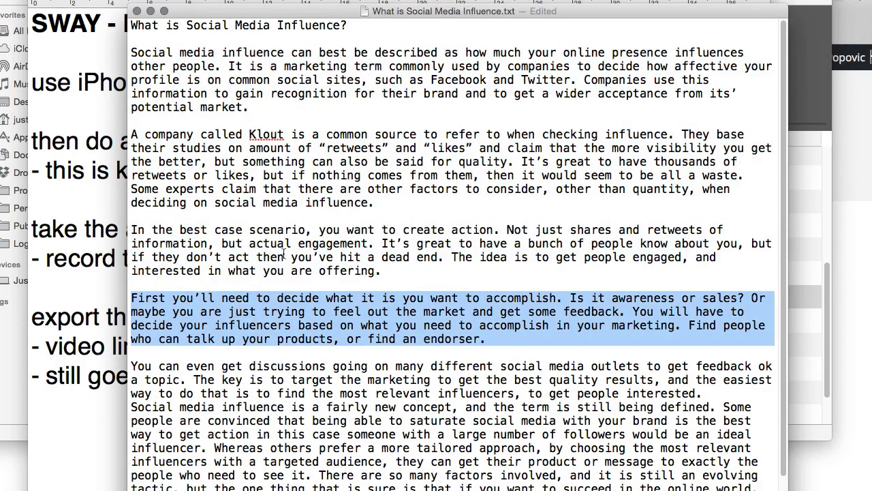
{"action": "left_click", "coordinate": [576, 318]}
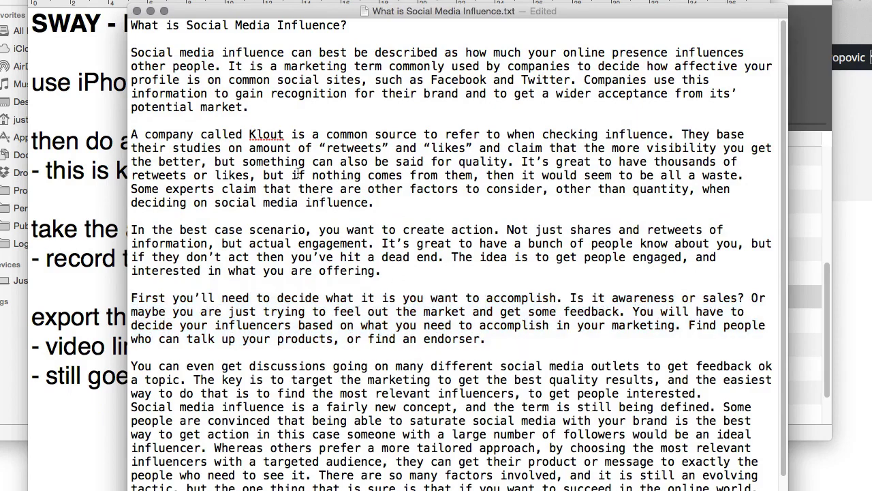
{"action": "key", "text": "super+Tab"}
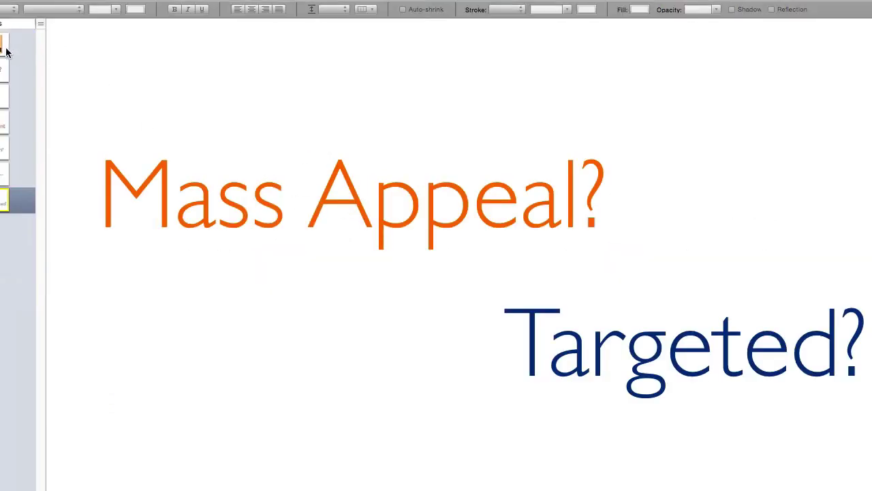
- Match the Social Media Influence slide to the script's opening paragraph, then switch to Finder
{"action": "left_click", "coordinate": [4, 47]}
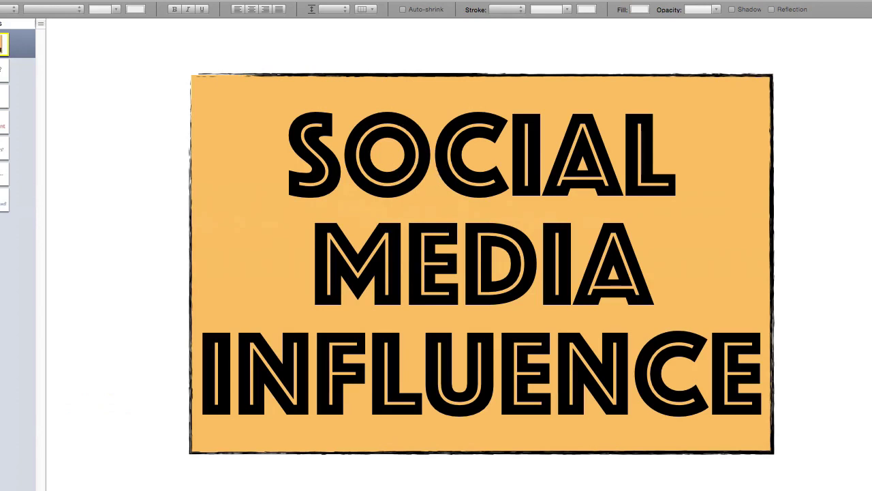
{"action": "left_click", "coordinate": [391, 203]}
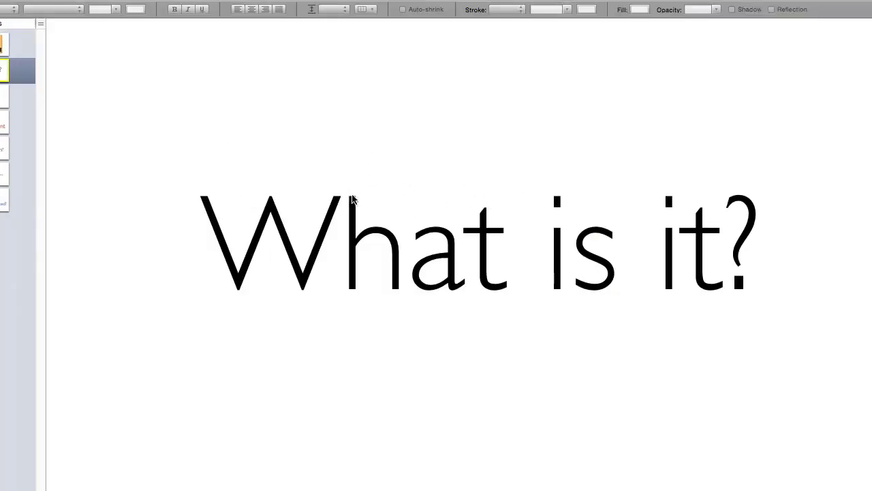
{"action": "key", "text": "super+Tab"}
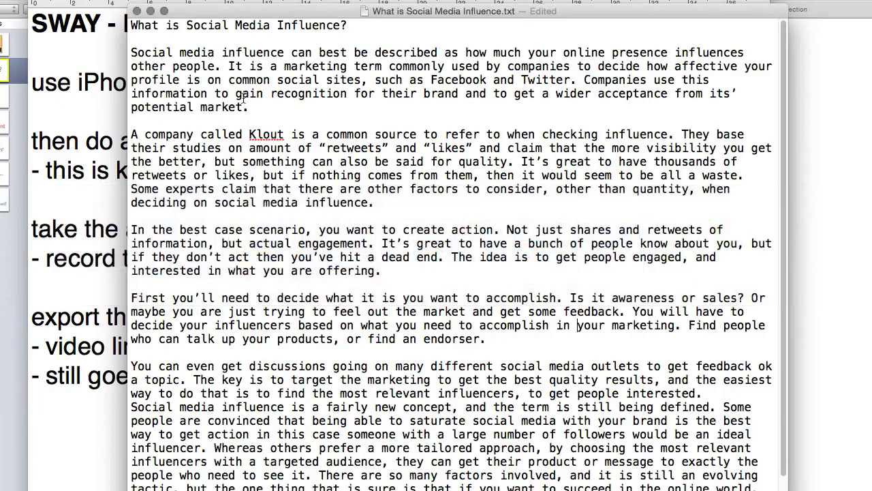
{"action": "triple_click", "coordinate": [243, 98]}
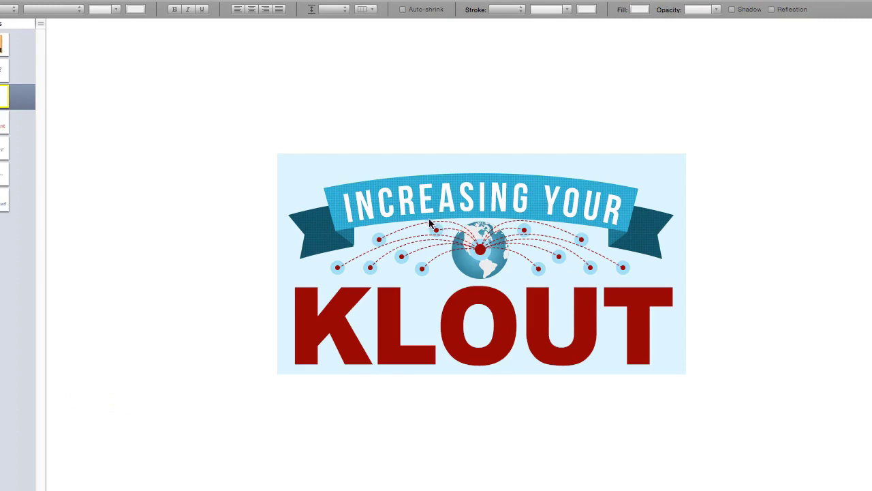
{"action": "key", "text": "super+Tab"}
{"action": "key", "text": "super+Tab"}
- Quick Look klout_infographic.png in the 6-Infographic folder, then return to Keynote's Klout slide
{"action": "scroll", "coordinate": [197, 347], "scroll_direction": "down", "scroll_amount": 1}
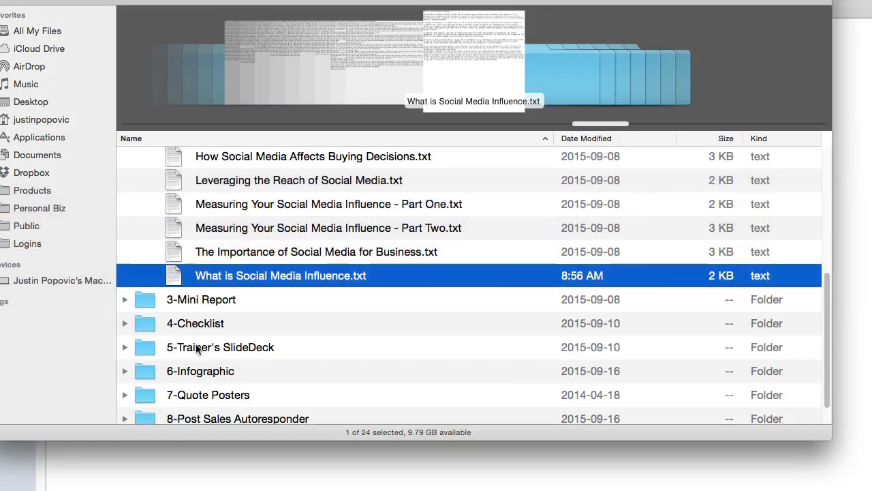
{"action": "left_click", "coordinate": [125, 371]}
{"action": "scroll", "coordinate": [227, 349], "scroll_direction": "down", "scroll_amount": 3}
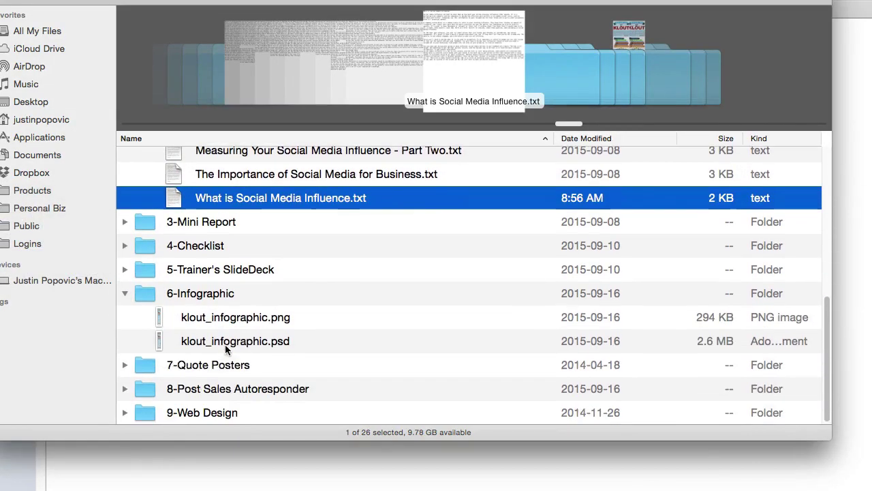
{"action": "left_click", "coordinate": [250, 319]}
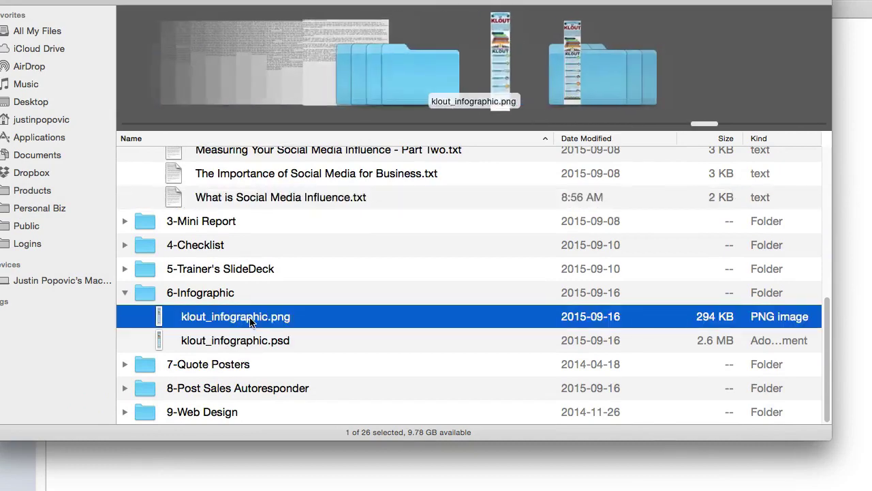
{"action": "key", "text": "space"}
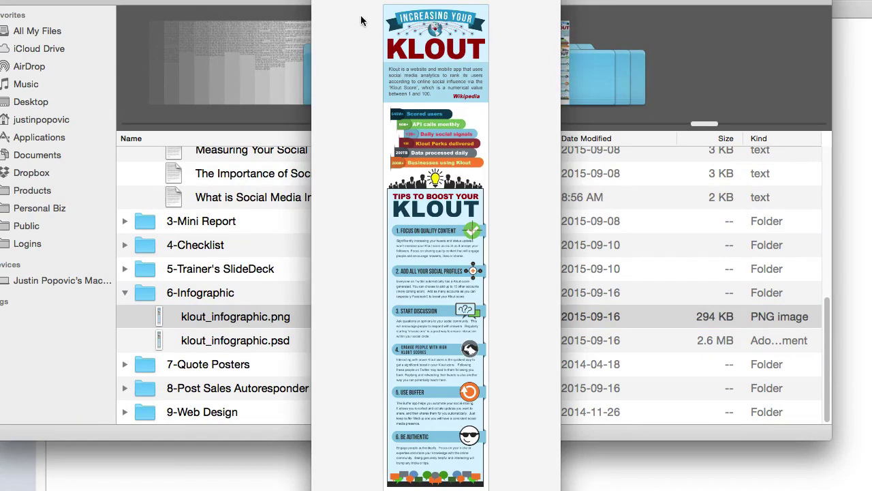
{"action": "key", "text": "space"}
{"action": "key", "text": "super+Tab"}
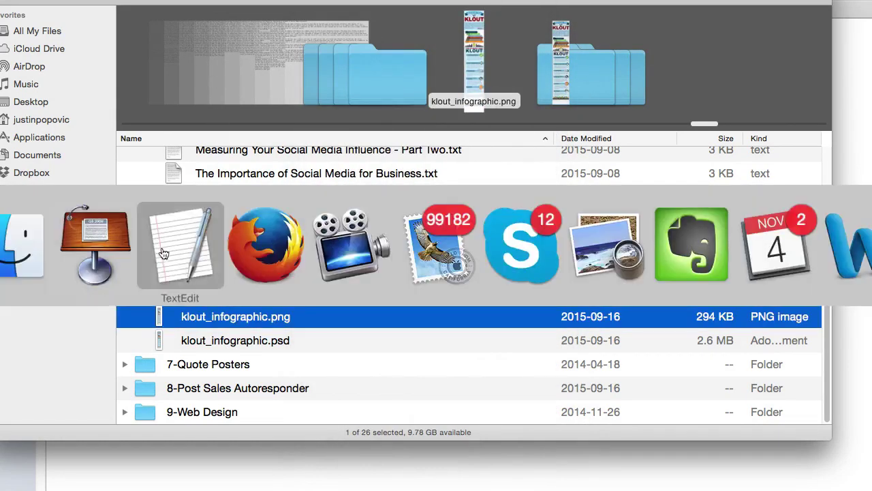
{"action": "left_click", "coordinate": [124, 251]}
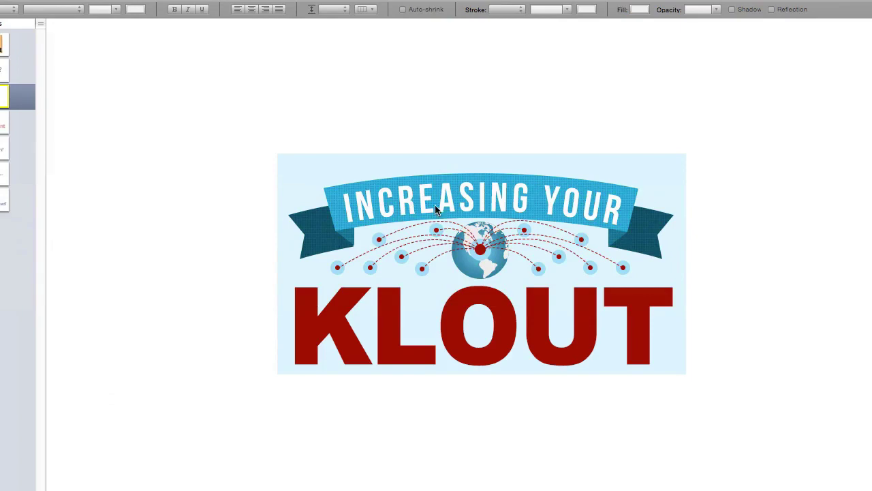
- Review the Klout and best-case-scenario paragraphs of the script in TextEdit
{"action": "key", "text": "super+Tab"}
{"action": "key", "text": "super+Tab"}
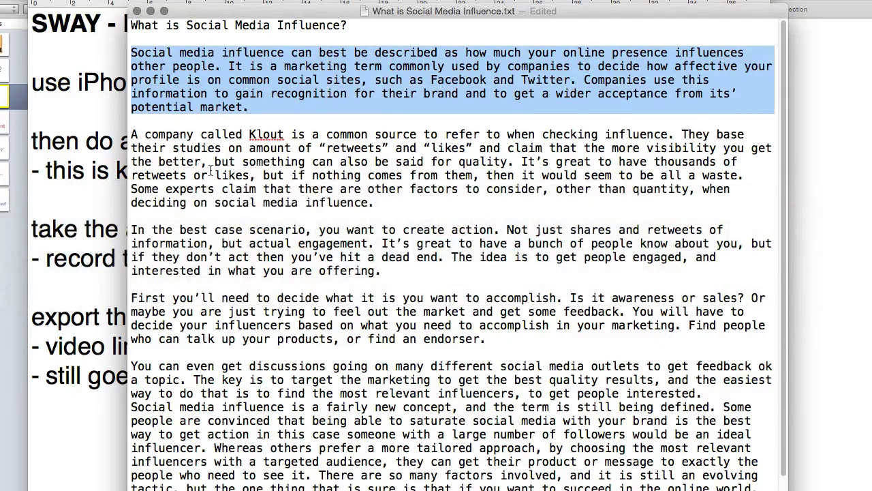
{"action": "triple_click", "coordinate": [214, 170]}
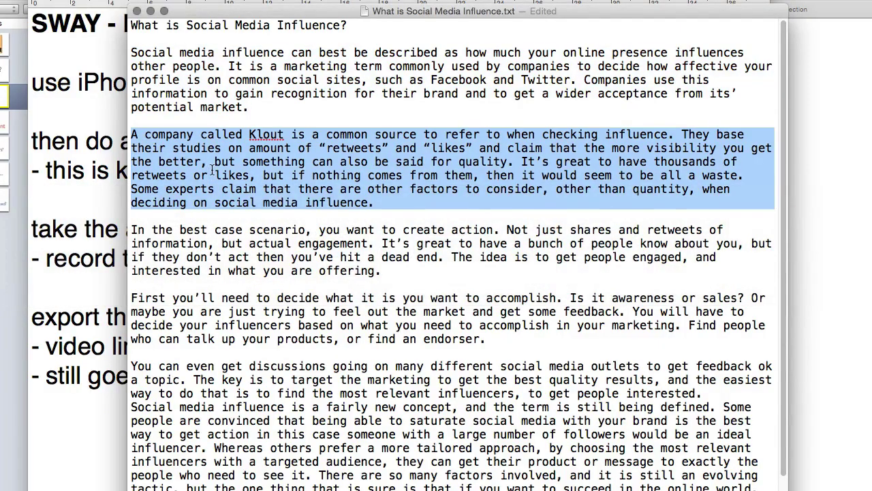
{"action": "triple_click", "coordinate": [284, 230]}
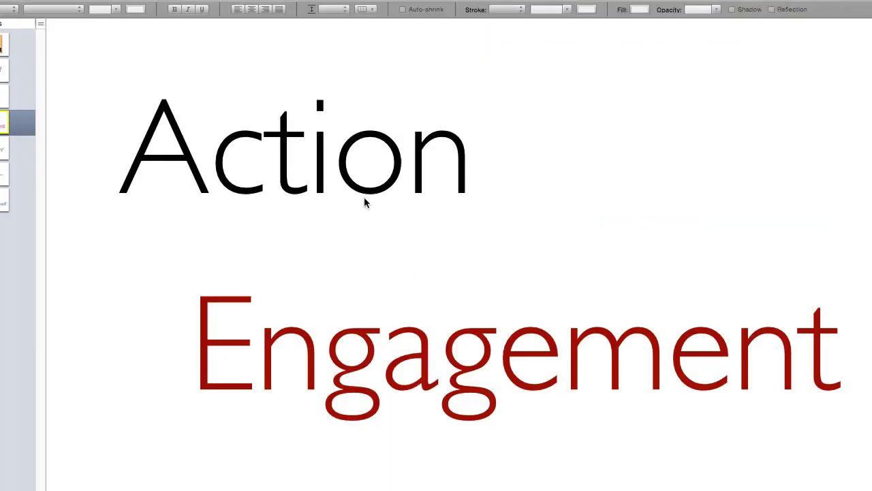
- Advance three slides to 'Mass Appeal? / Targeted?', then switch back to the TextEdit script
{"action": "key", "text": "Down"}
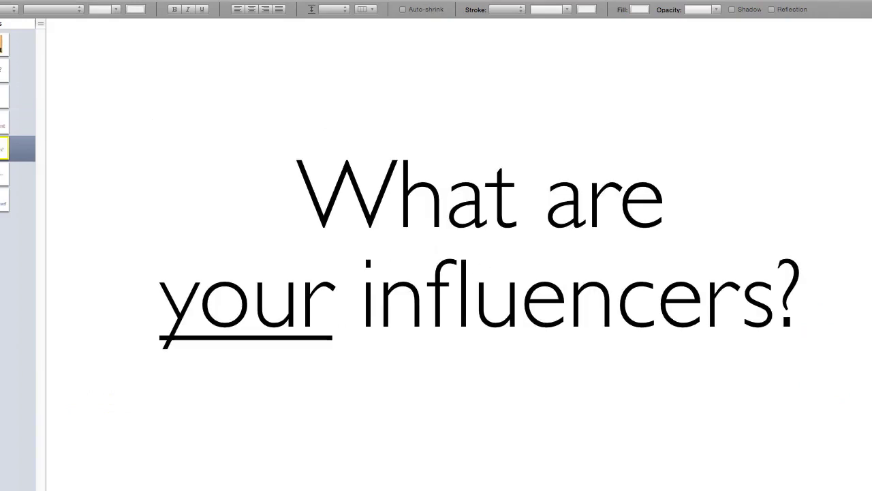
{"action": "key", "text": "Down"}
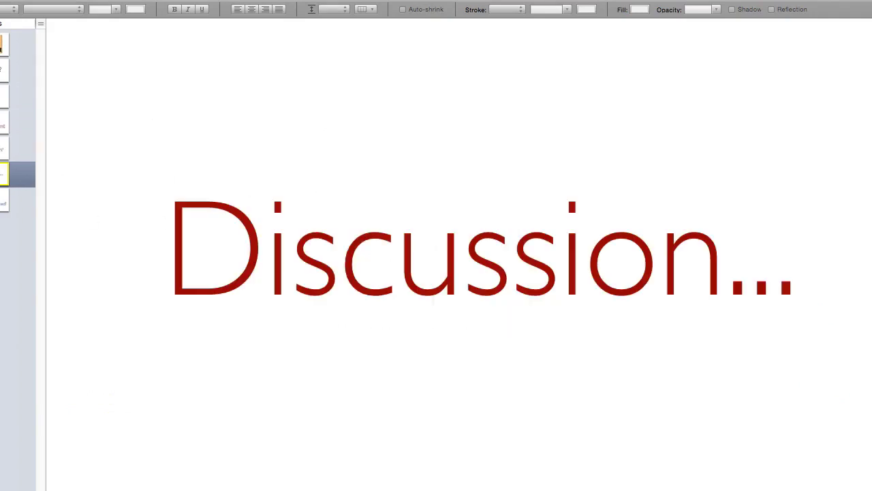
{"action": "key", "text": "Down"}
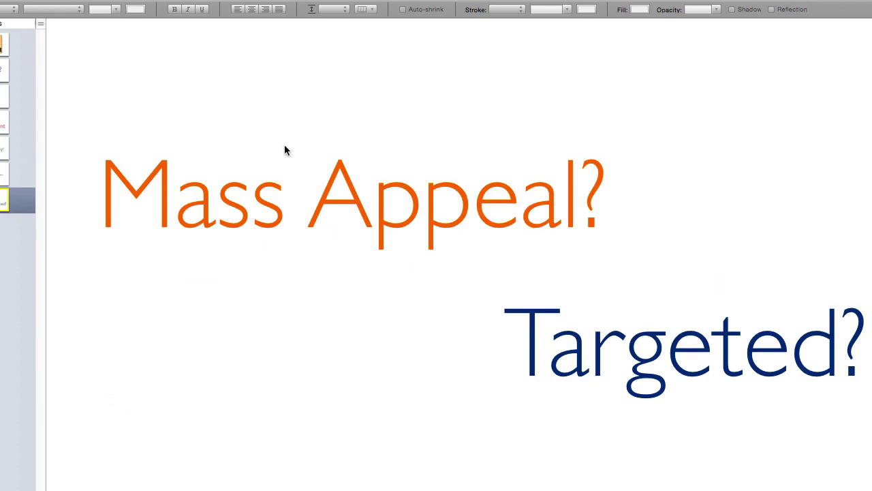
{"action": "key", "text": "super+Tab"}
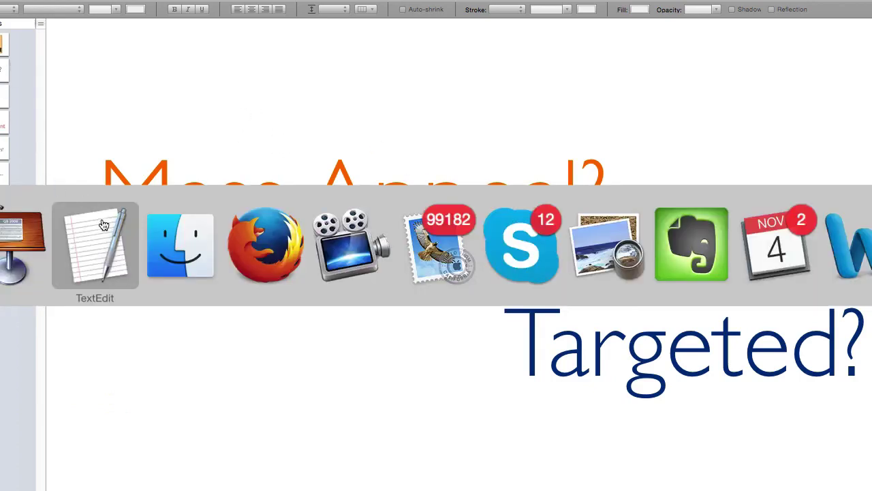
{"action": "left_click", "coordinate": [104, 225]}
- Scroll up the script and clear the best-case-scenario paragraph selection
{"action": "scroll", "coordinate": [298, 234], "scroll_direction": "up", "scroll_amount": 2}
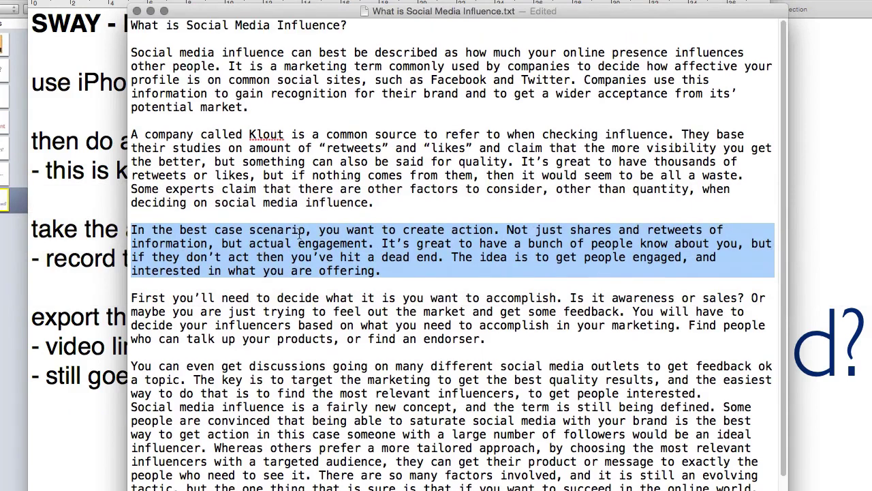
{"action": "left_click", "coordinate": [367, 291]}
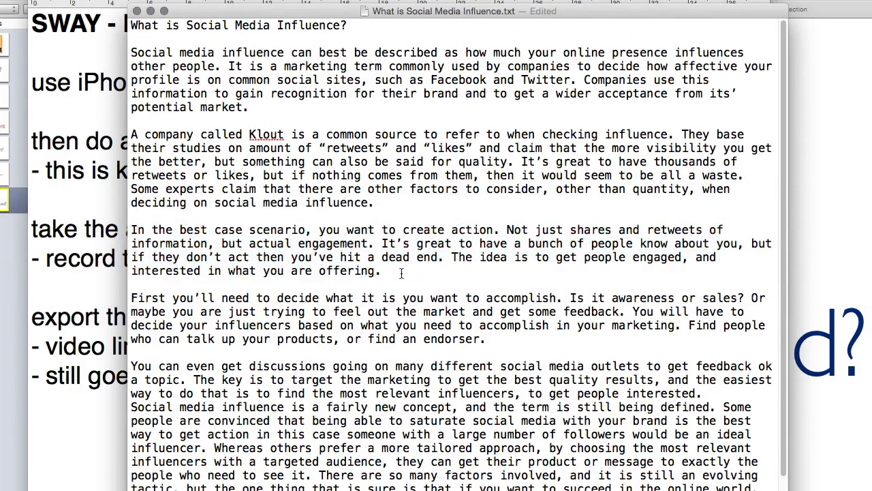